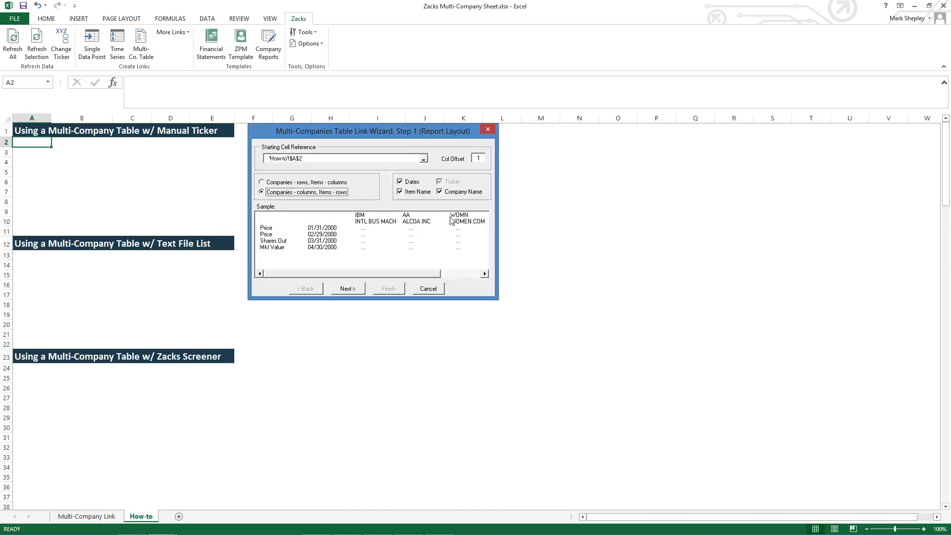
Lay out the multi-company table with companies in rows and items in columns, keeping dates, item names and company names
click(261, 182)
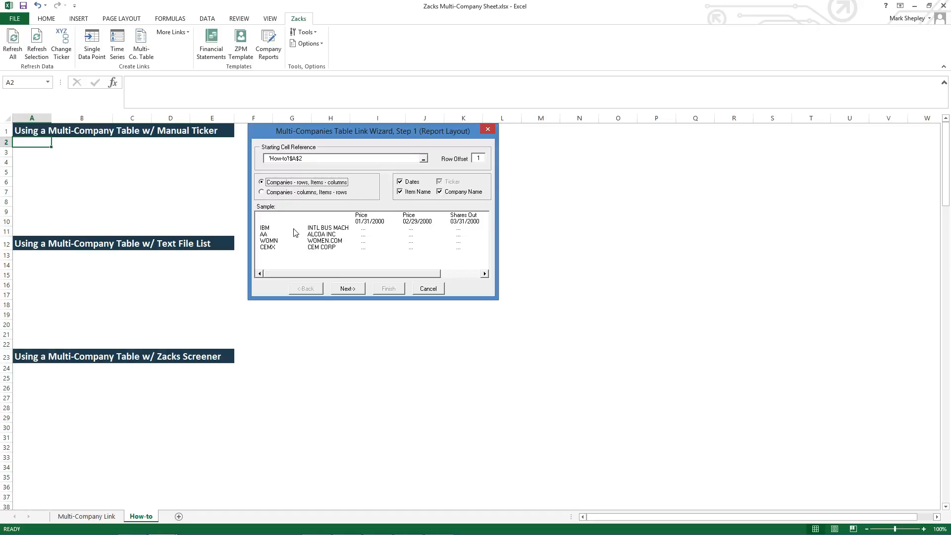
click(400, 183)
click(401, 183)
click(400, 192)
click(400, 192)
click(439, 192)
click(438, 192)
click(346, 289)
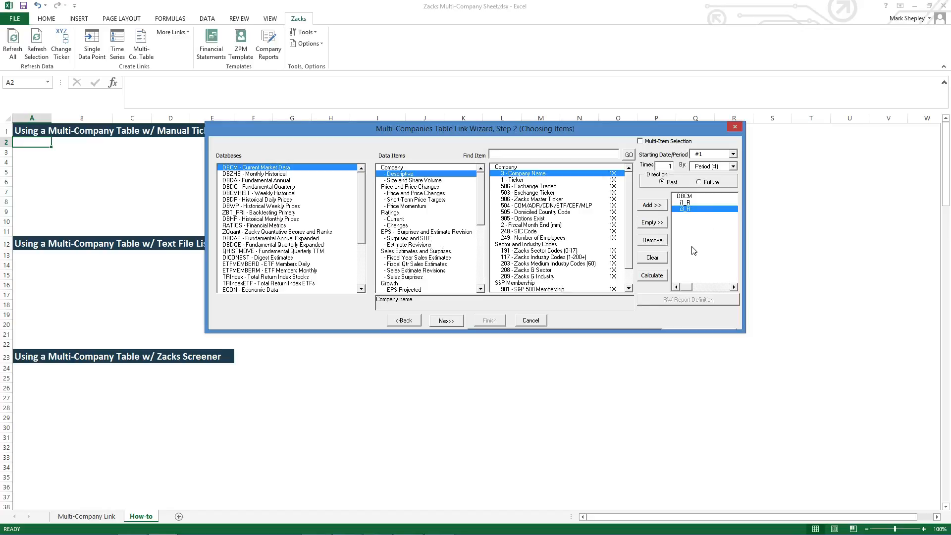
Add Current Price and the % Change Price items for 1, 4, 12, 24 and 52 weeks and YTD to the table
click(445, 194)
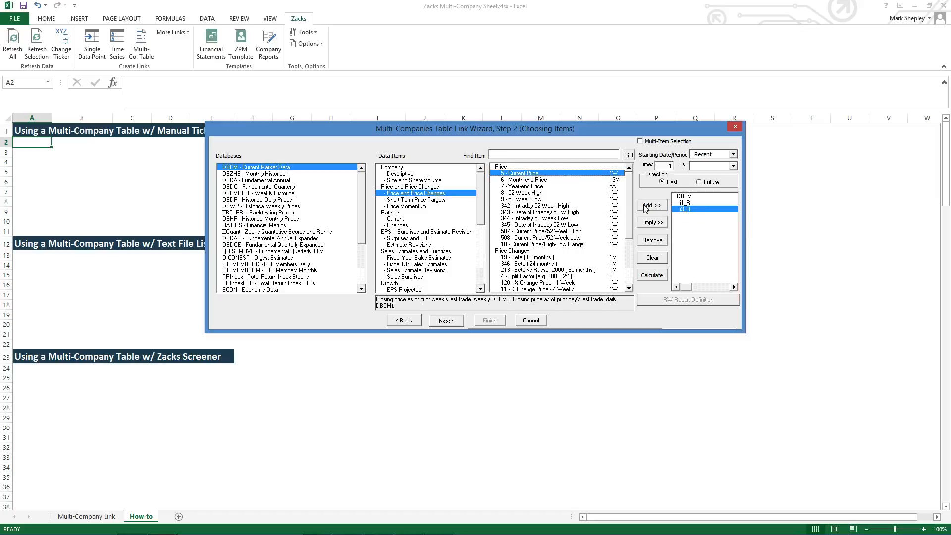
double_click(539, 174)
scroll(553, 217, down, 3)
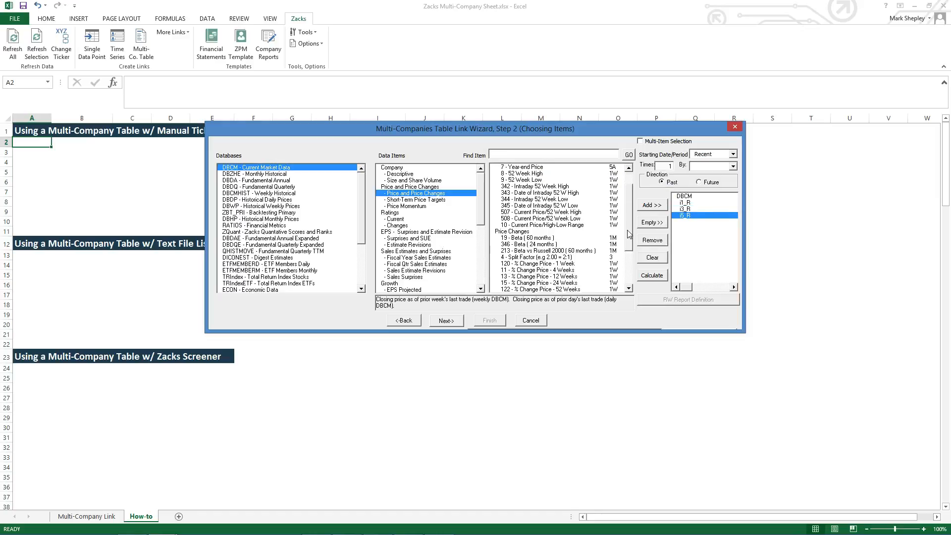
double_click(549, 232)
double_click(549, 237)
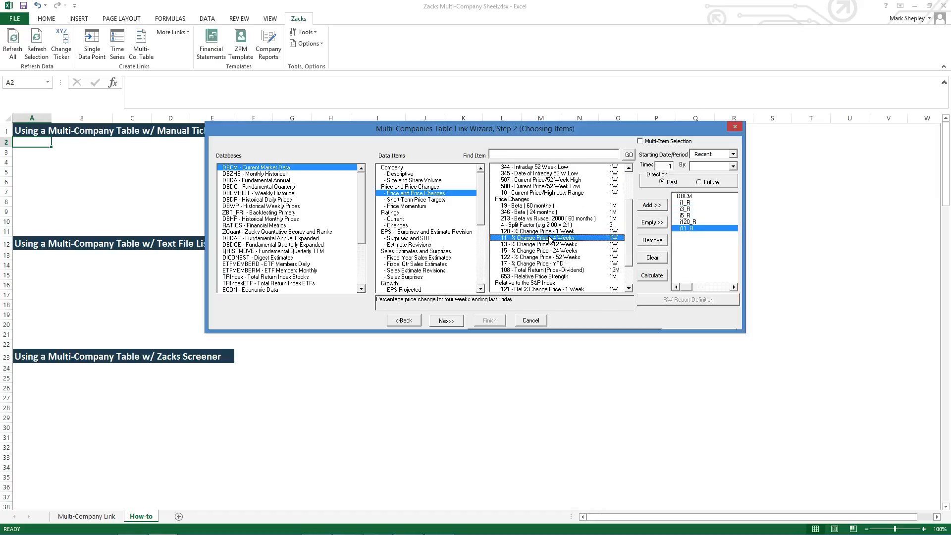
double_click(549, 244)
double_click(548, 250)
double_click(548, 257)
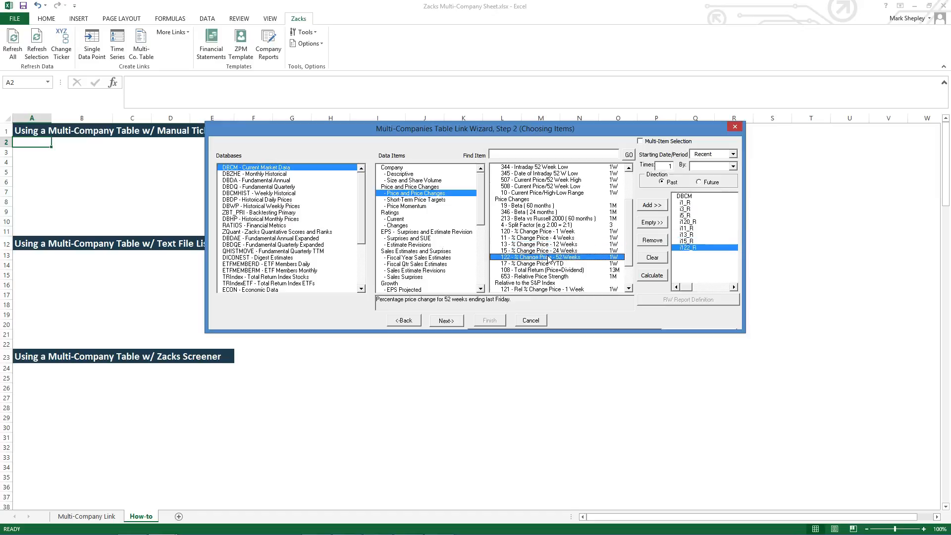
double_click(549, 262)
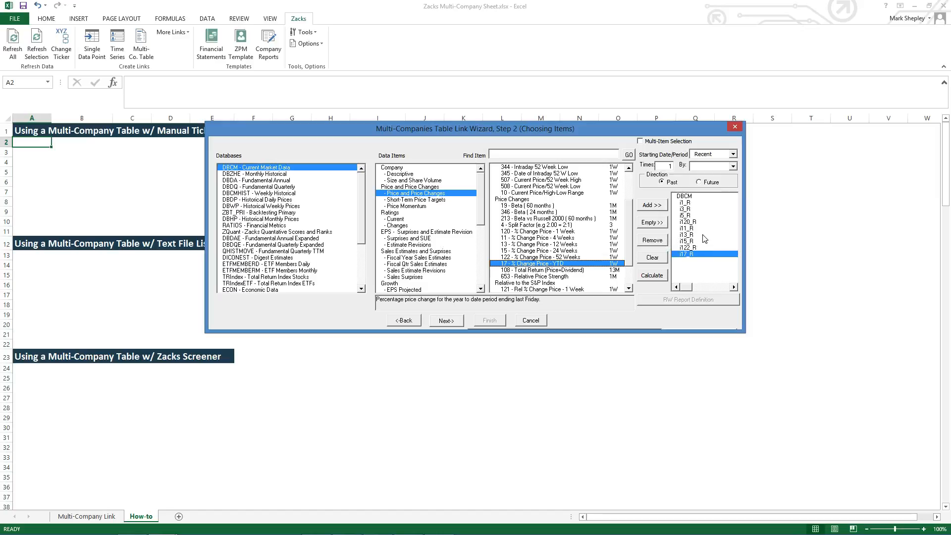
click(456, 320)
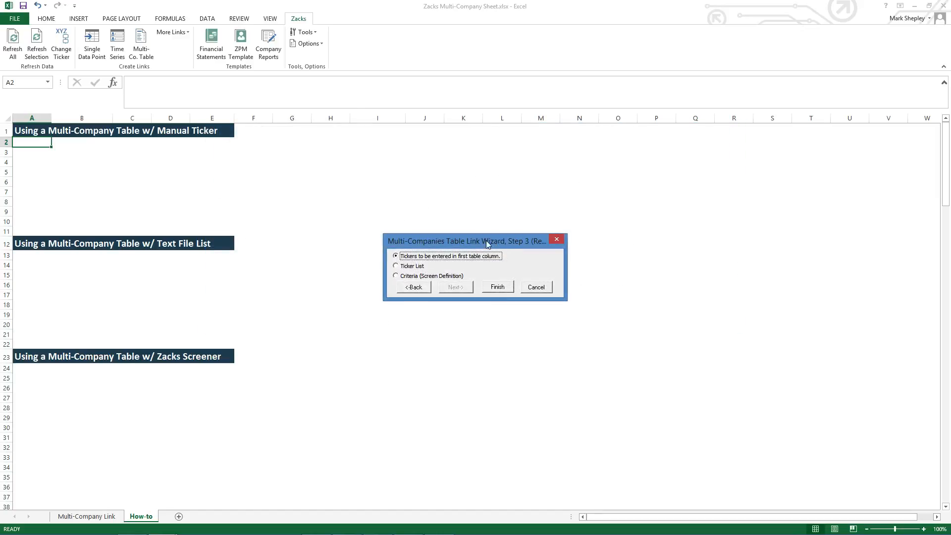
Set the tickers to be entered in the first table column and finish the table link at A2
drag(483, 243, 478, 146)
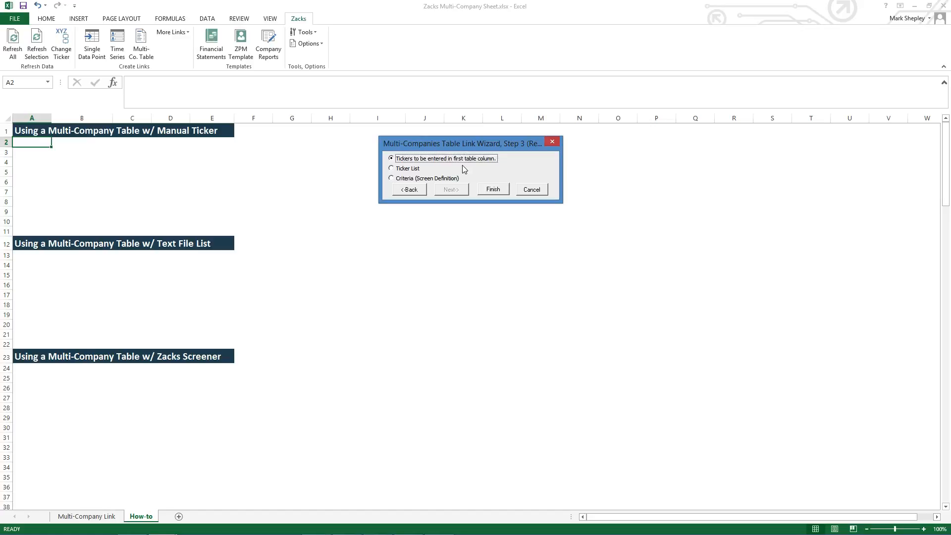
click(414, 169)
click(437, 178)
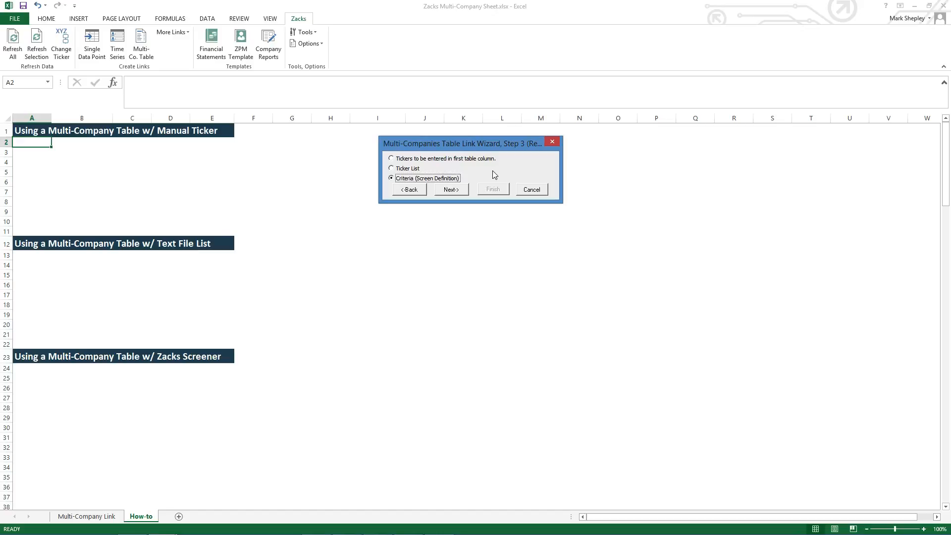
click(452, 160)
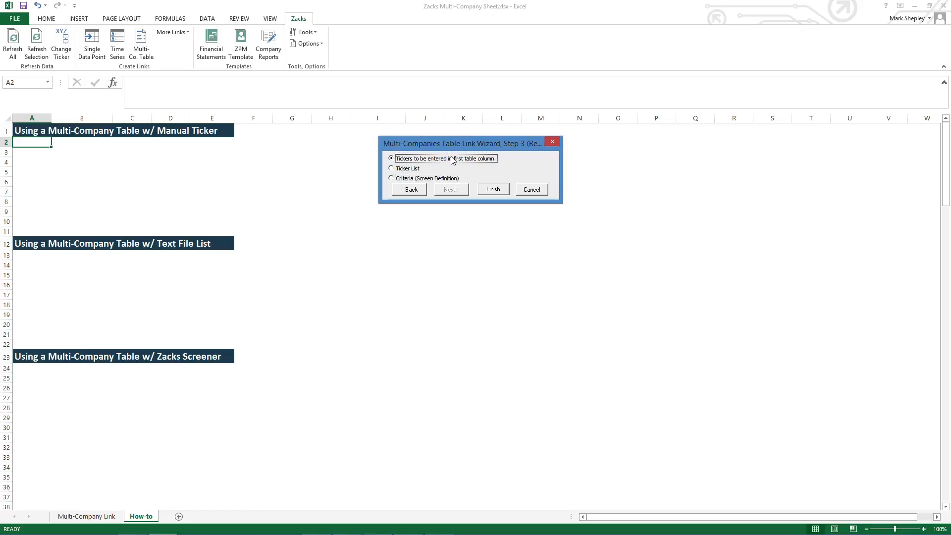
click(492, 191)
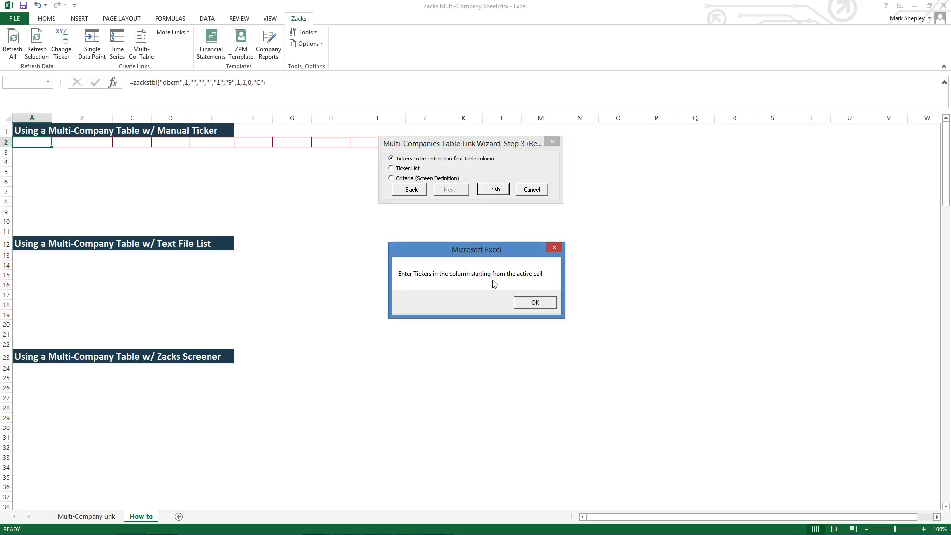
click(535, 302)
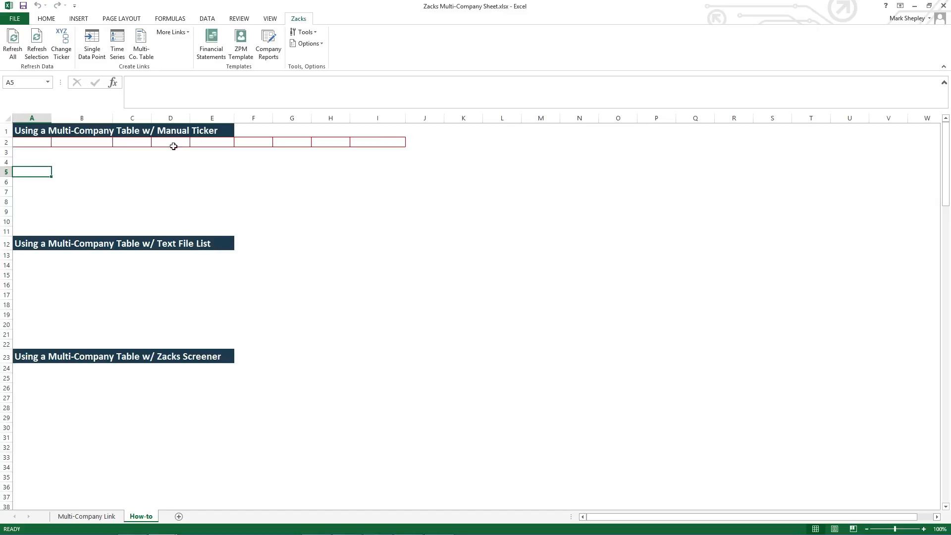
Enter the tickers DE, IBM, SBUX, AMZN and AA in cells A5 to A9 and refresh the table data
text(DE)
key(Return)
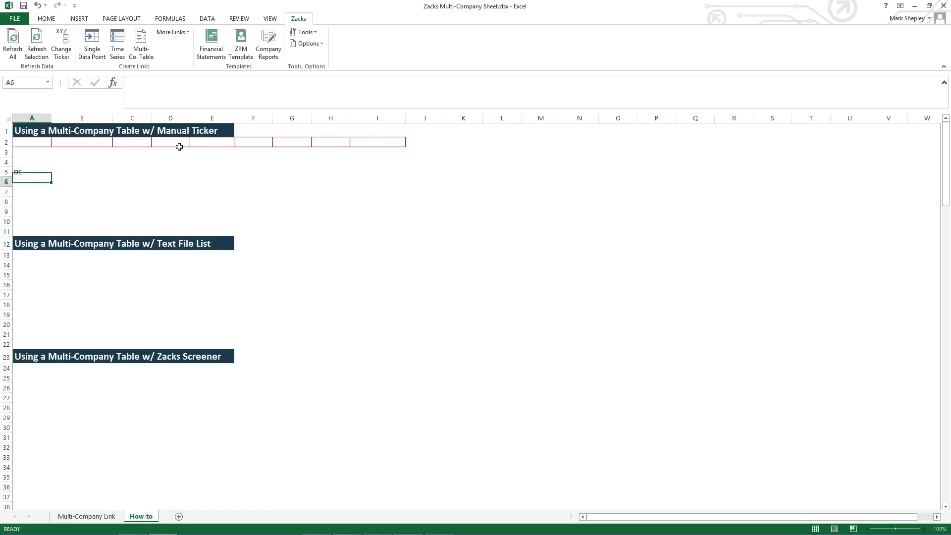
text(IBM)
key(Return)
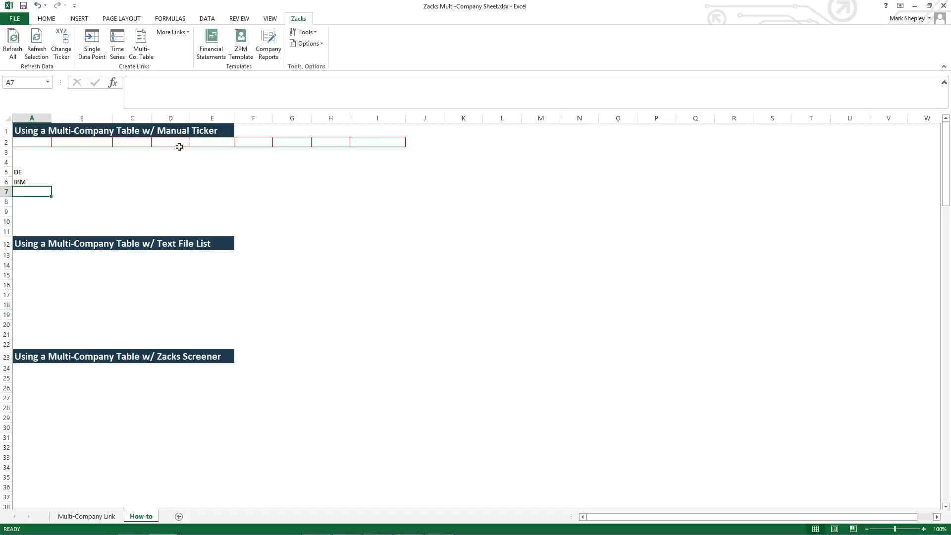
text(SBUX)
key(Return)
text(AMZN)
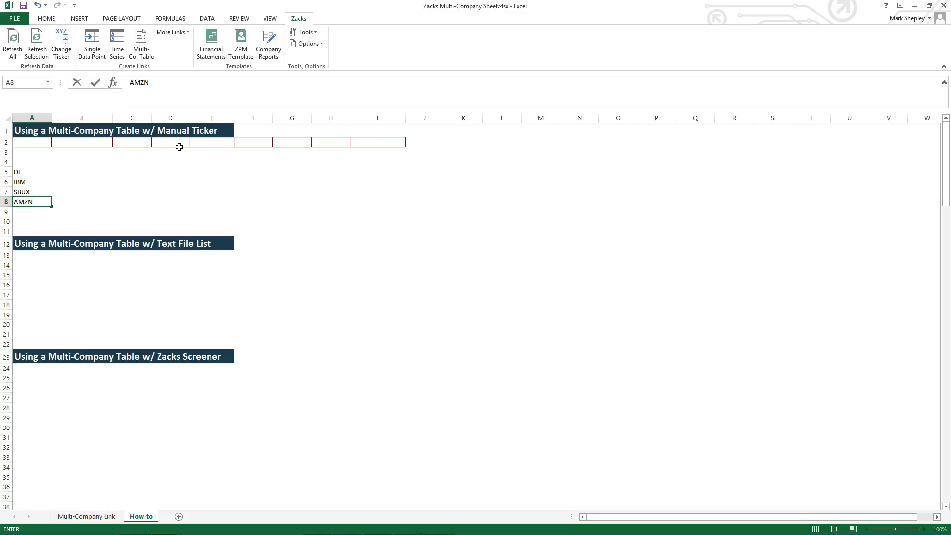
key(Return)
text(AA)
key(Return)
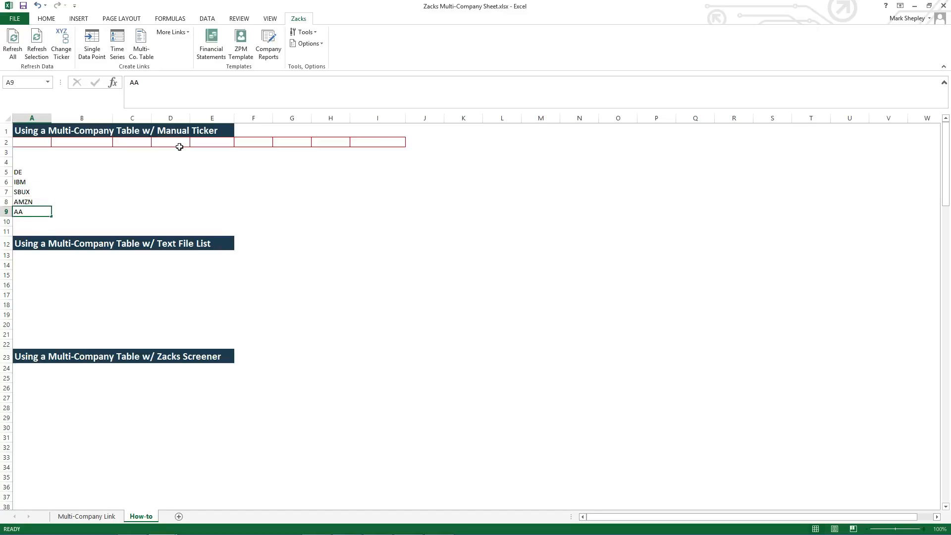
click(32, 143)
click(14, 48)
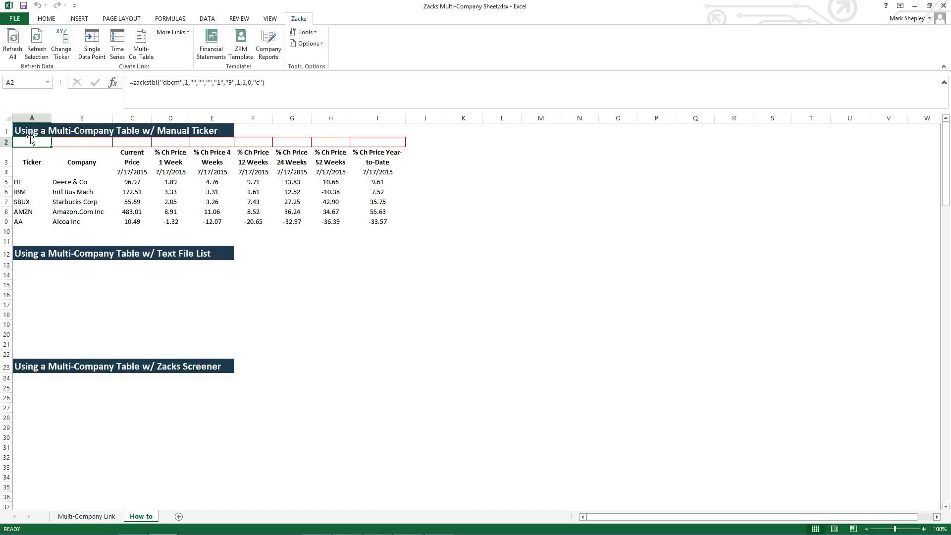
Review the link formulas in B2 and A2 and the A2 table's item selection in the multi-company wizard, leaving without changes
click(71, 144)
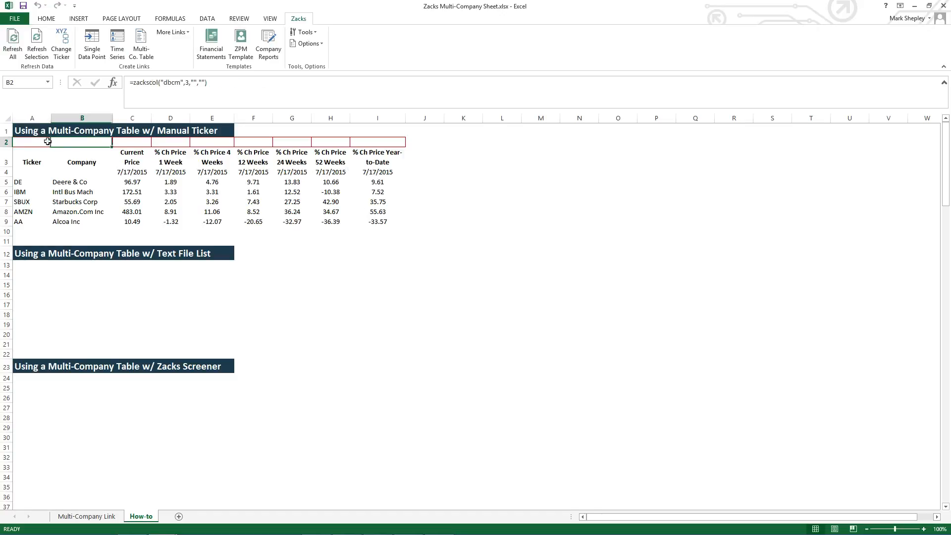
click(47, 141)
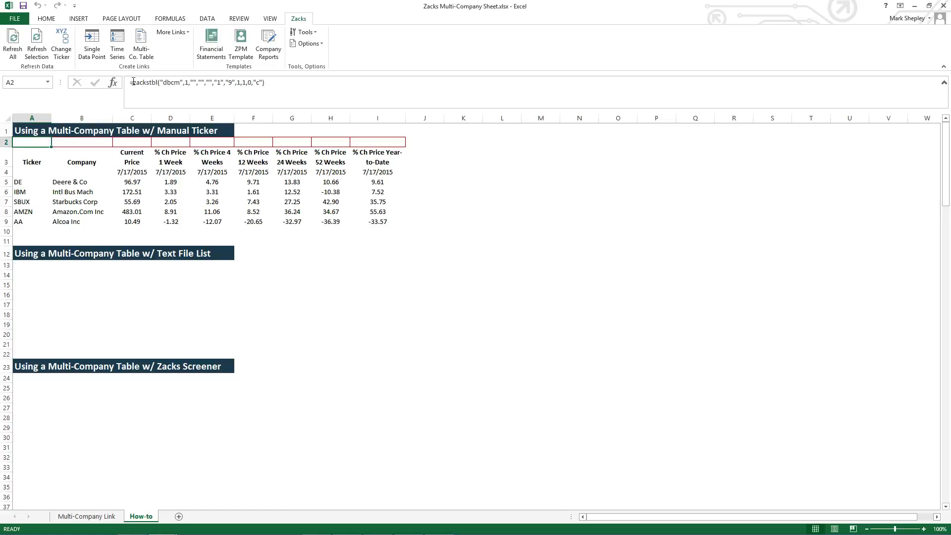
click(141, 50)
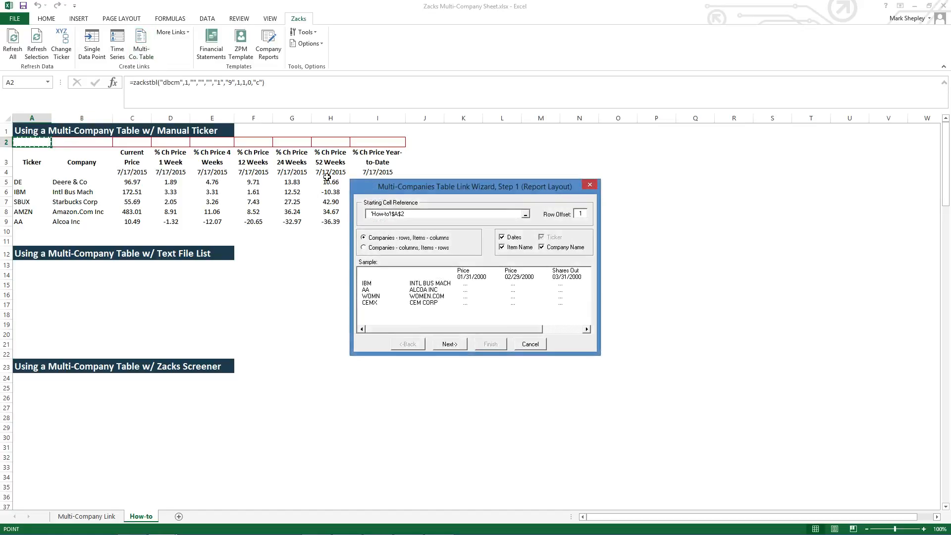
click(448, 344)
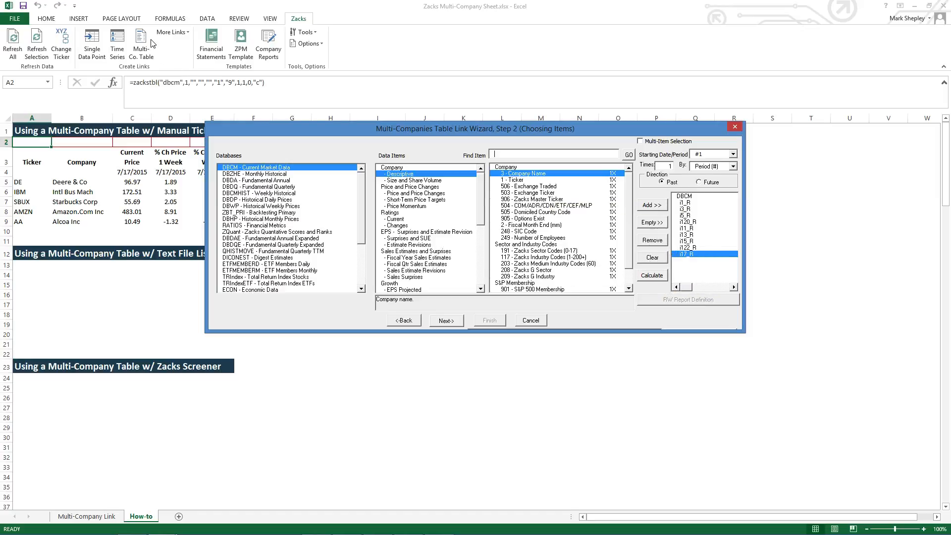
click(531, 320)
Start a new multi-company table link at A13 with the default layout and add Current Price from Price and Price Changes
click(28, 265)
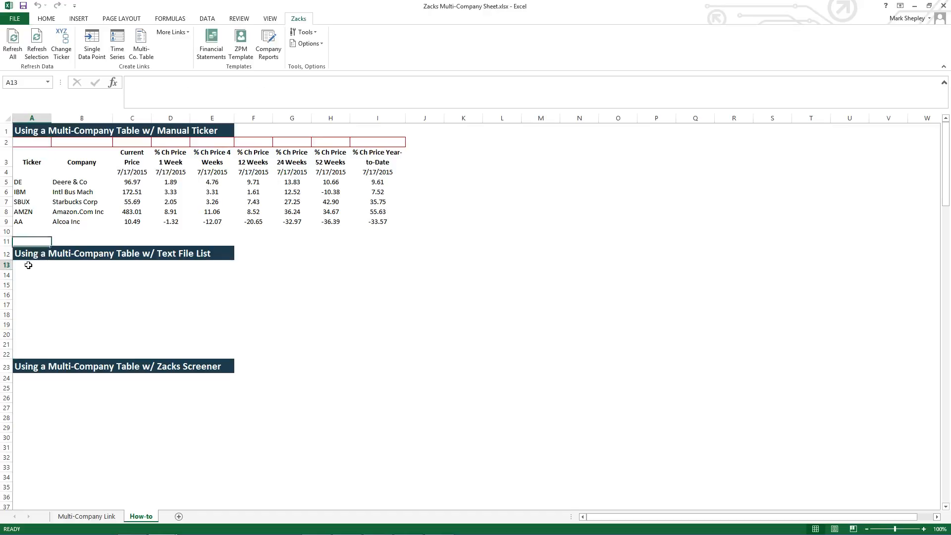
click(138, 52)
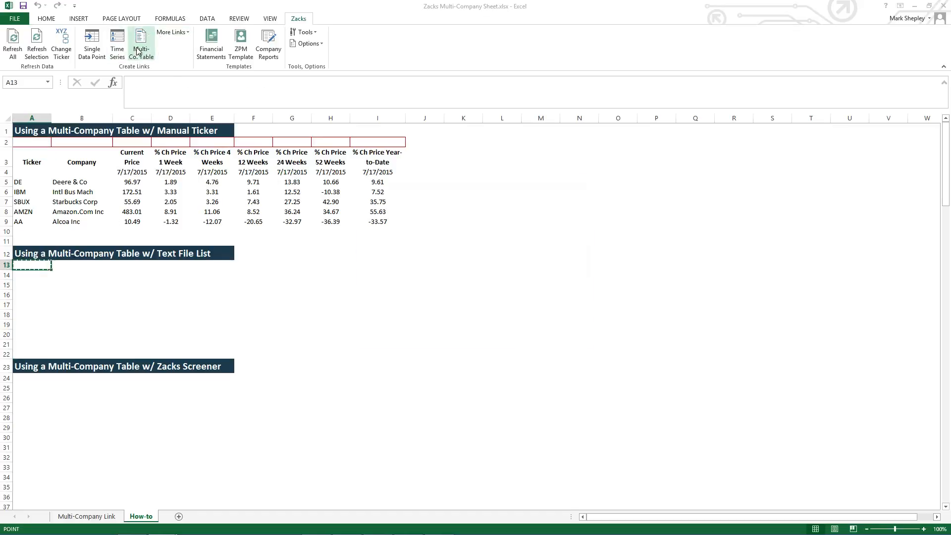
click(457, 344)
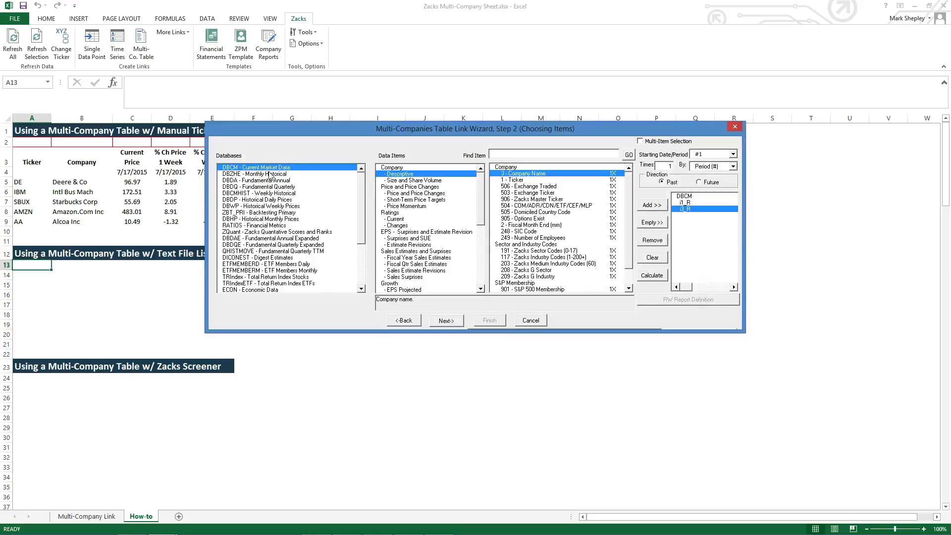
click(411, 193)
double_click(545, 174)
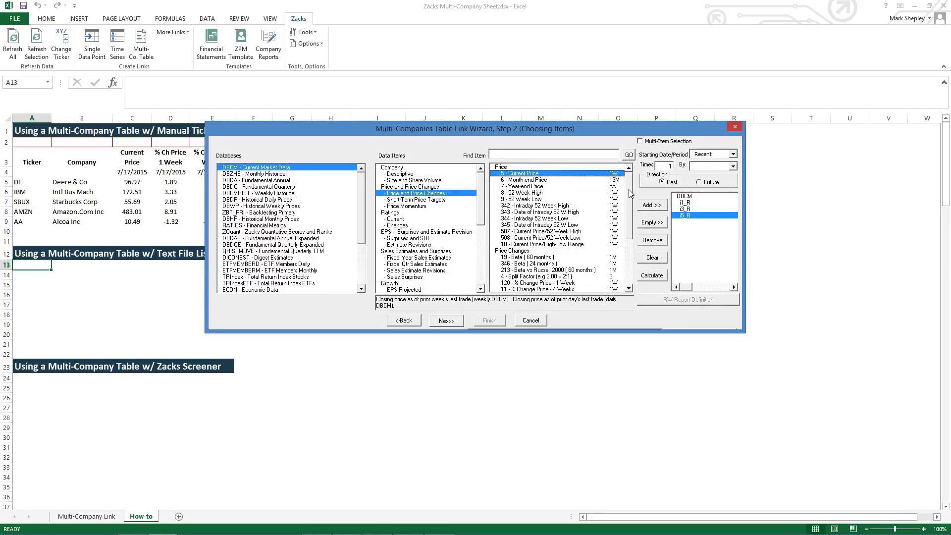
Add the % Change Price items for 1 week, 4 weeks and 12 weeks to the A13 table
drag(629, 190, 629, 210)
click(564, 240)
click(564, 244)
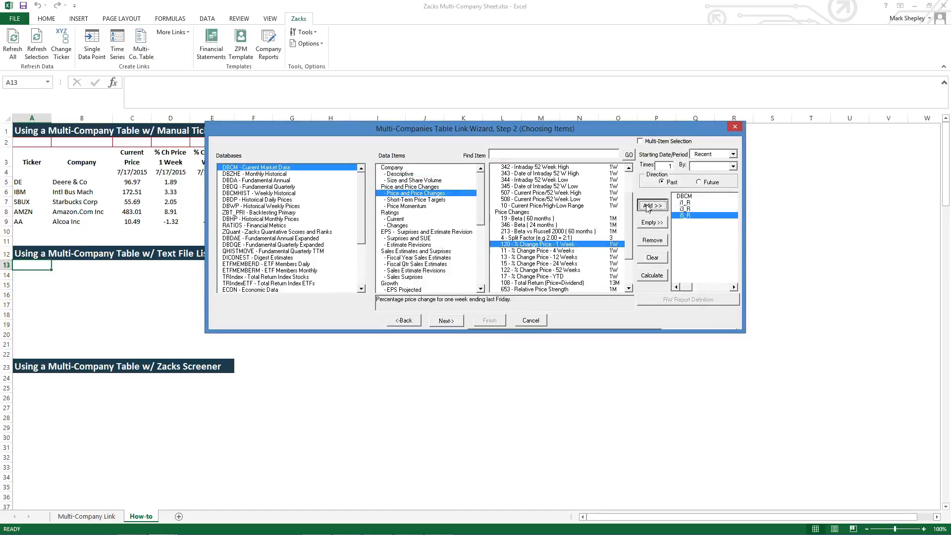
double_click(575, 244)
click(584, 251)
click(648, 208)
click(574, 257)
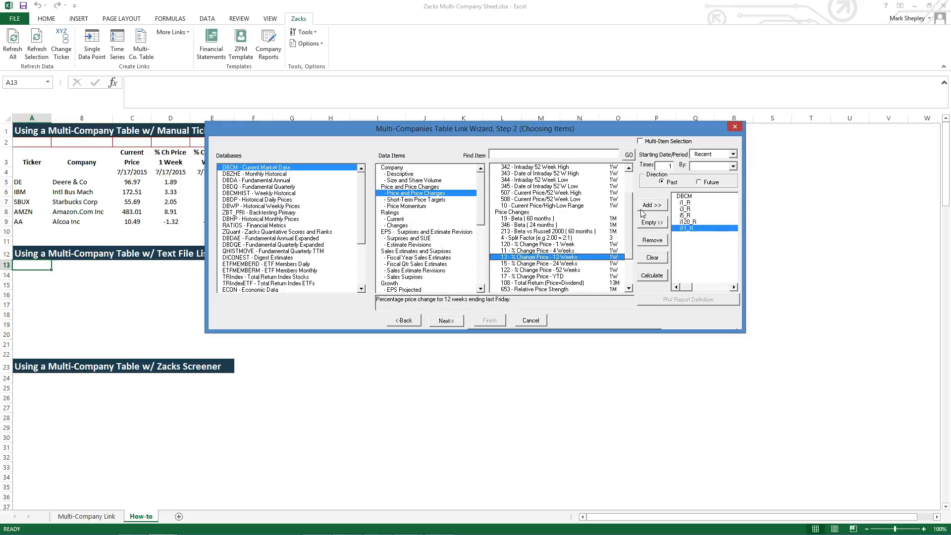
click(644, 211)
Add the % Change Price items for 24 weeks, 52 weeks and YTD to the A13 table
click(574, 264)
click(650, 208)
click(583, 270)
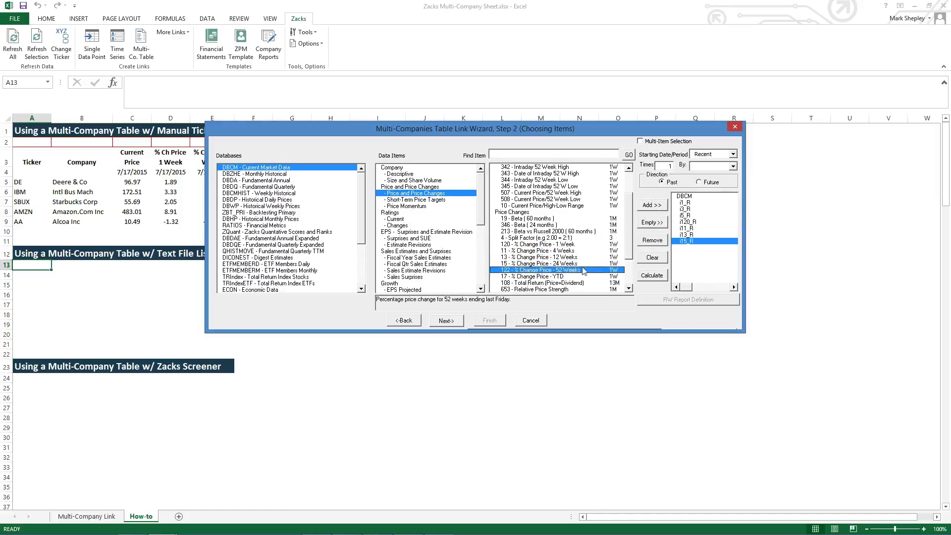
click(648, 208)
click(576, 276)
click(652, 205)
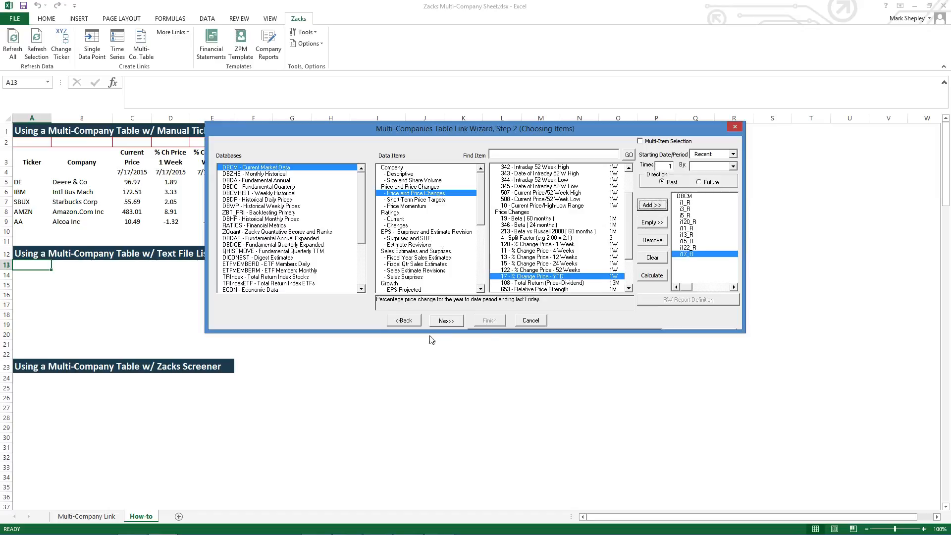
Choose Ticker List as the company source for the A13 table and continue to the list settings
click(445, 320)
click(407, 266)
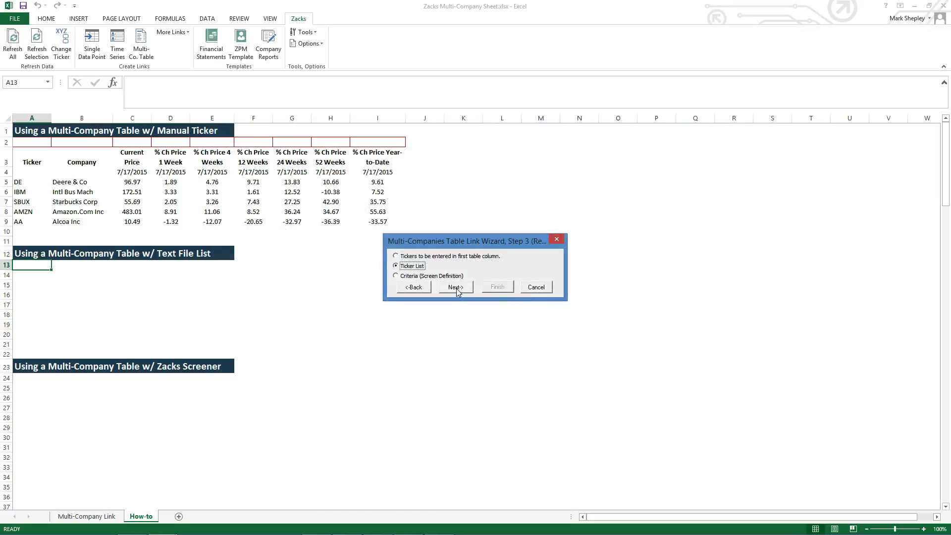
click(456, 287)
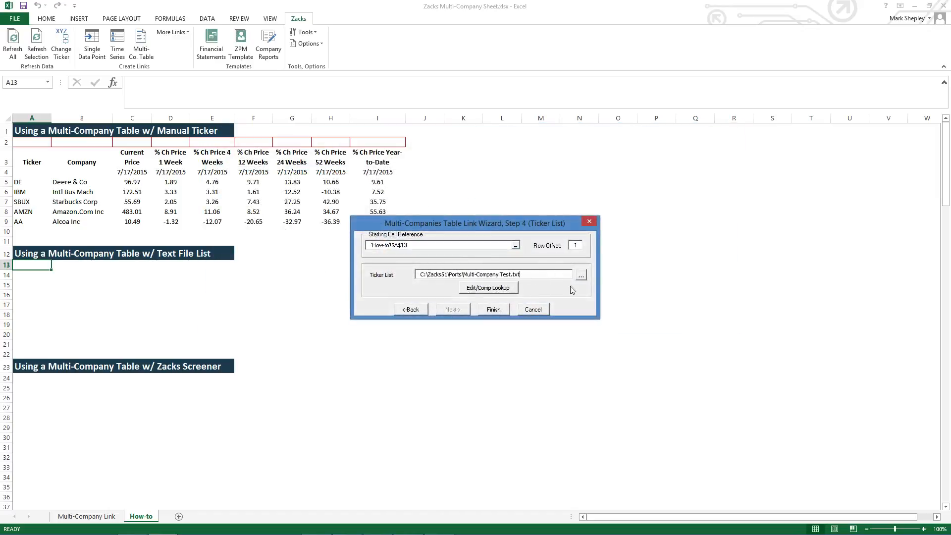
Browse the Ports folder for the ticker list and inspect the tickers in Multi-Company Test.txt in Notepad
click(581, 275)
drag(510, 54, 632, 102)
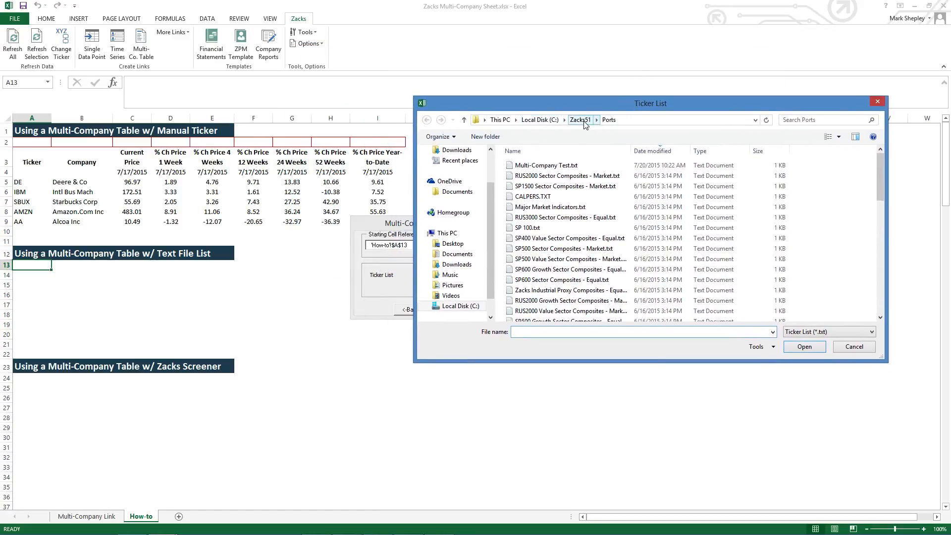
click(544, 165)
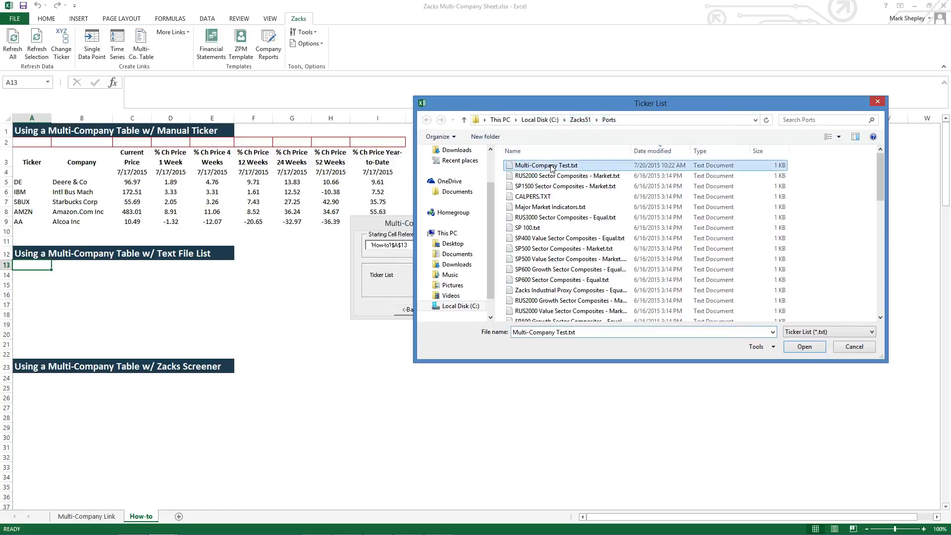
right_click(551, 165)
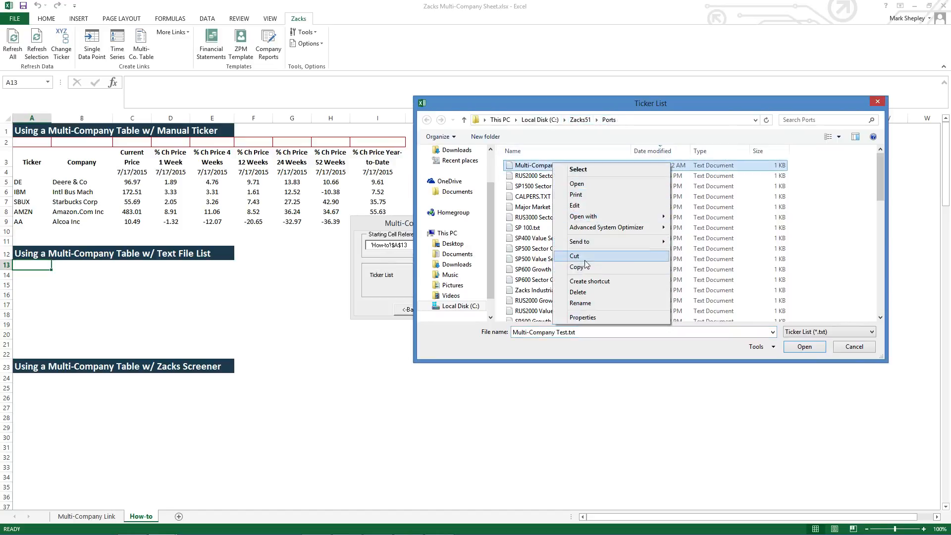
click(587, 184)
drag(524, 148, 602, 130)
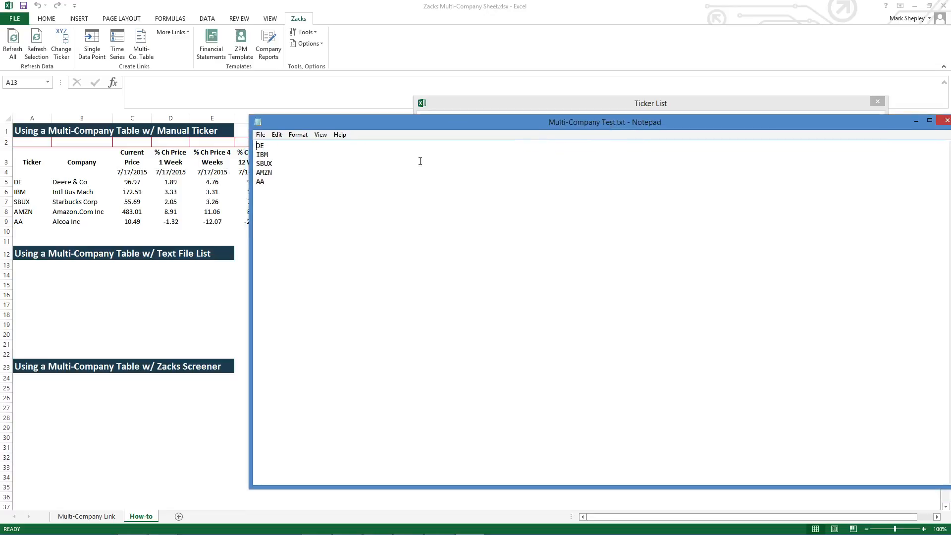
drag(271, 181, 261, 146)
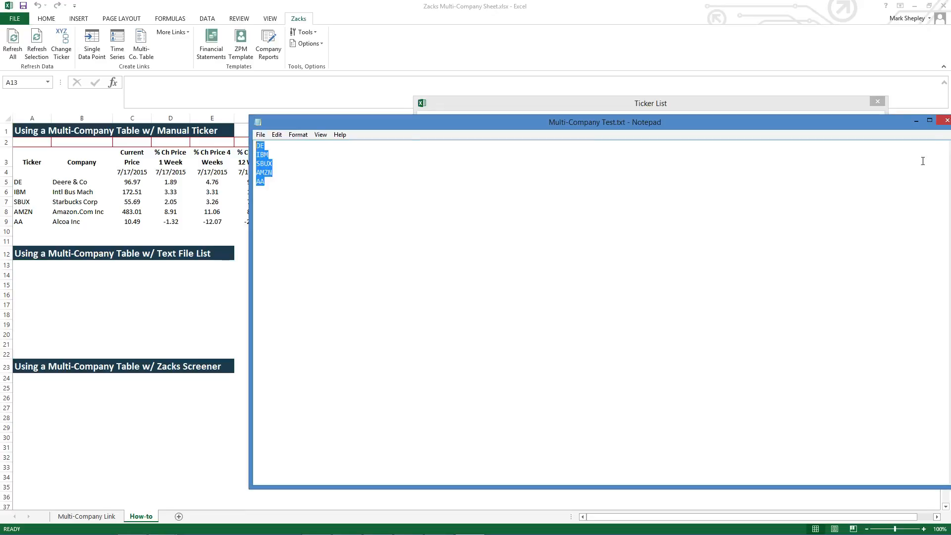
click(946, 121)
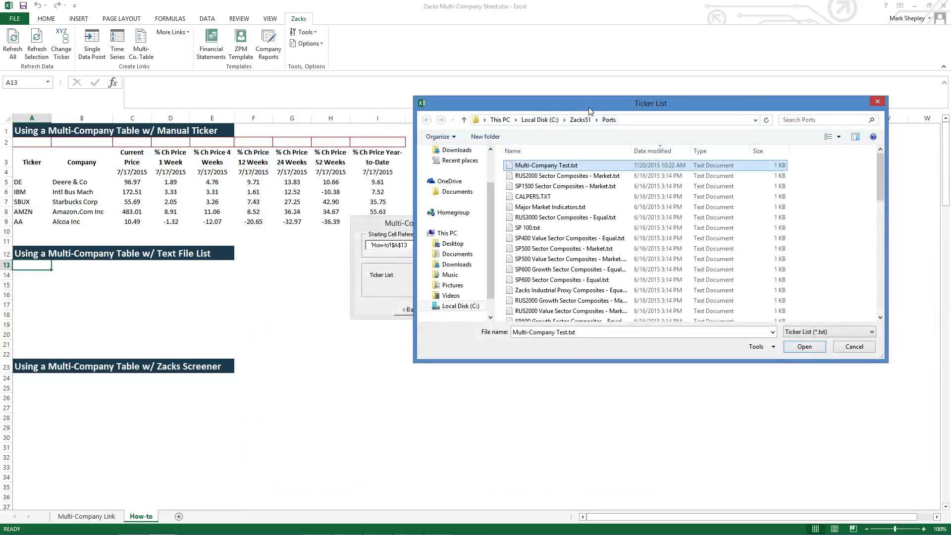
Use Multi-Company Test.txt as the A13 table's ticker list, finish the link and update the Zacks data
drag(597, 105, 473, 80)
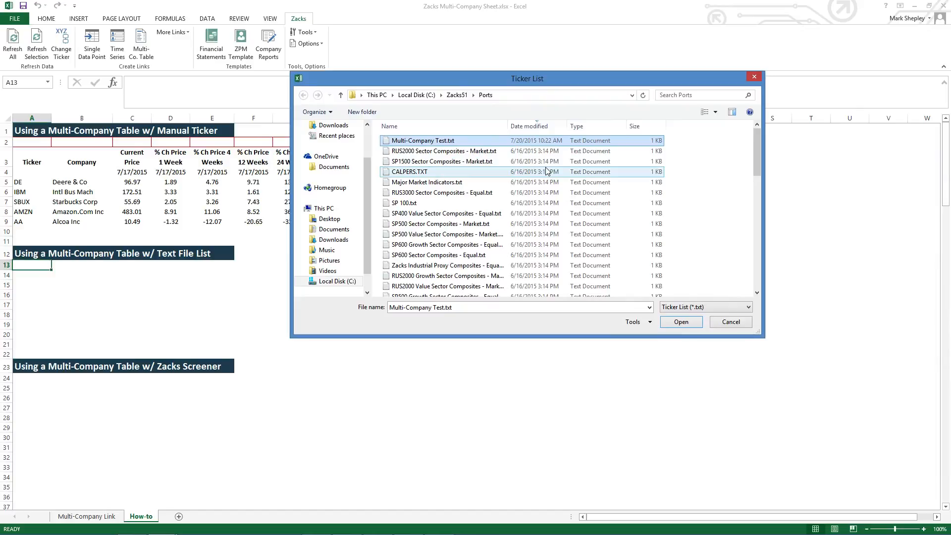
click(672, 322)
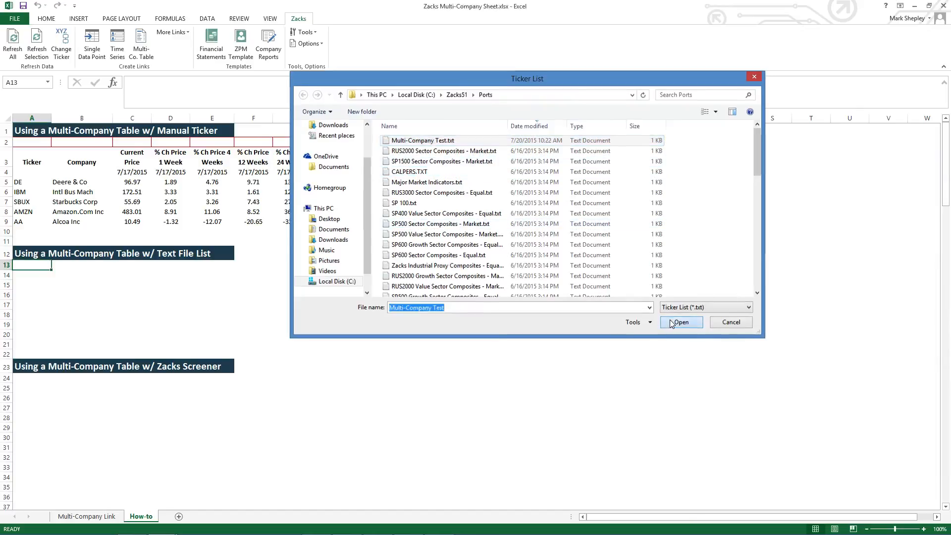
click(485, 309)
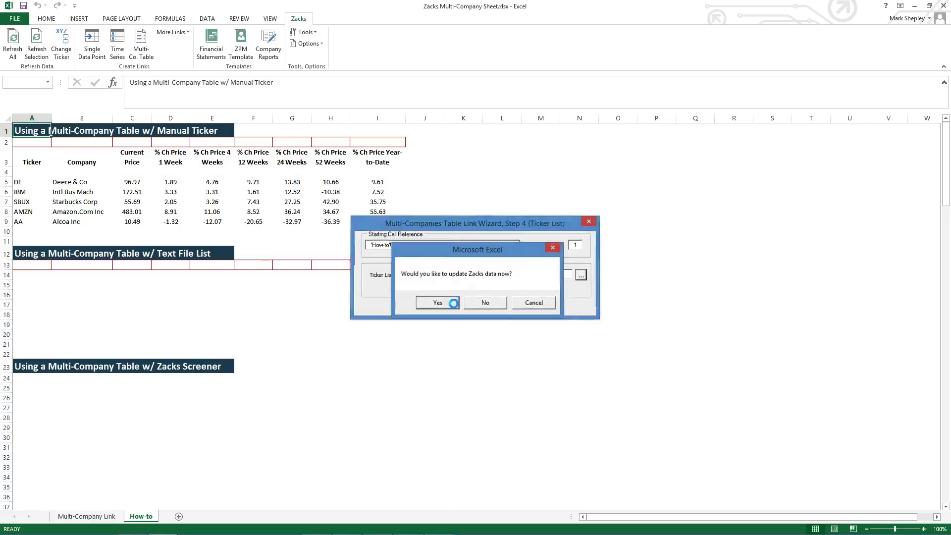
click(453, 304)
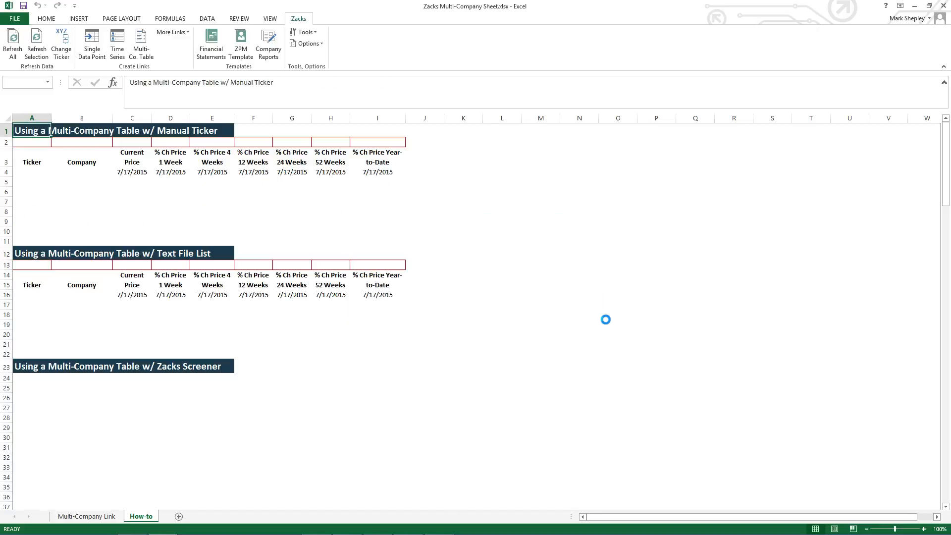
drag(26, 306, 381, 343)
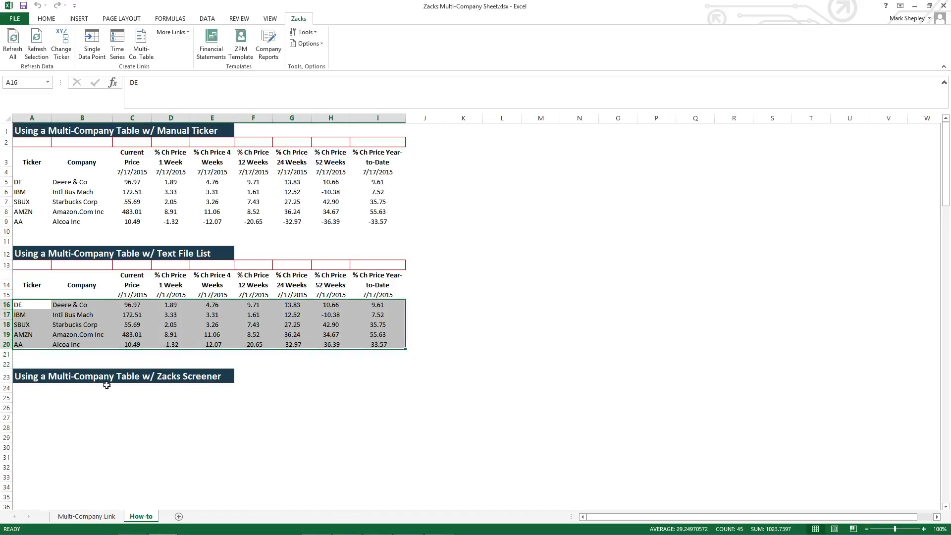
Start a new multi-company table link at A24 with the default layout and add Current Price from Price and Price Changes
click(32, 392)
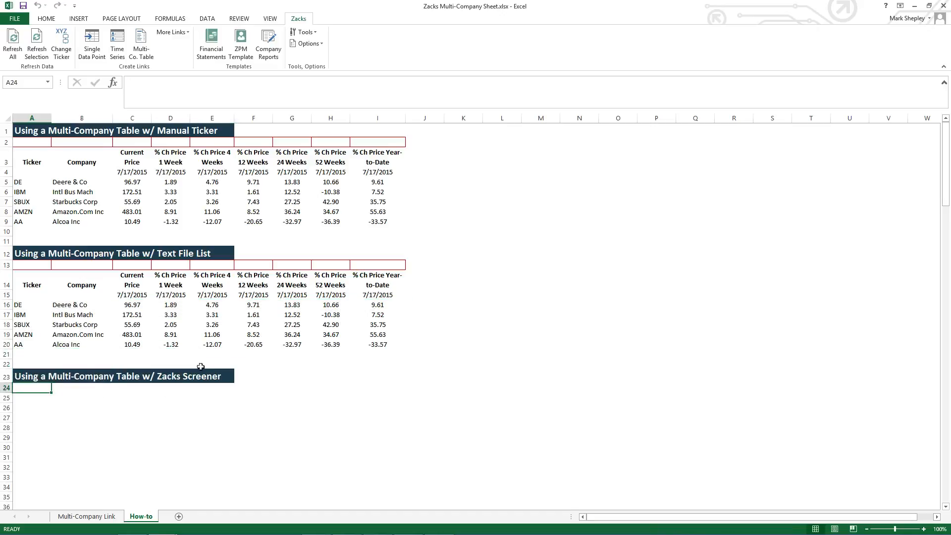
click(141, 49)
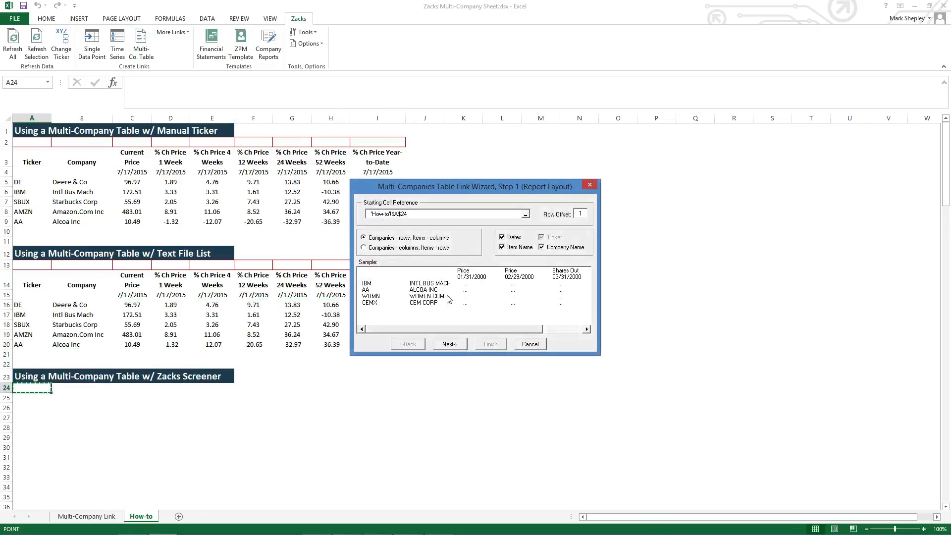
click(453, 345)
click(414, 194)
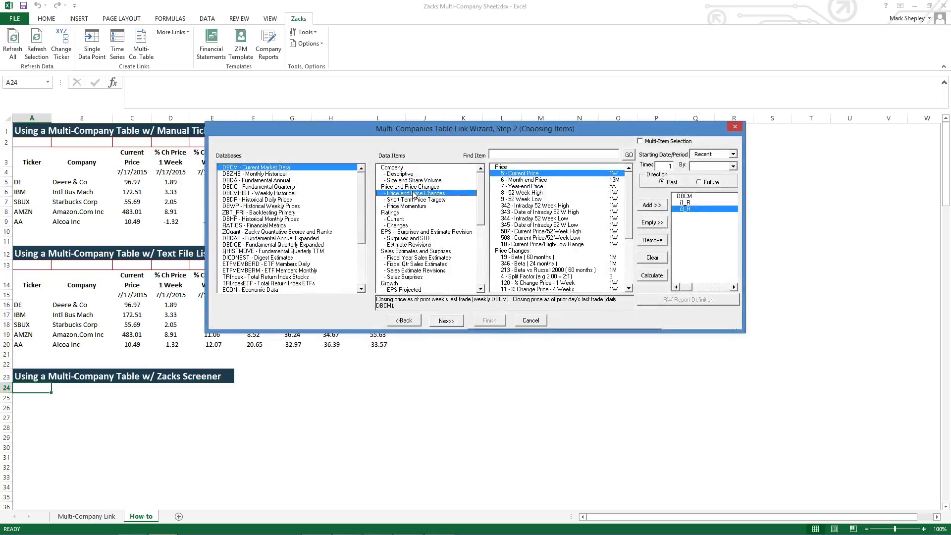
double_click(537, 174)
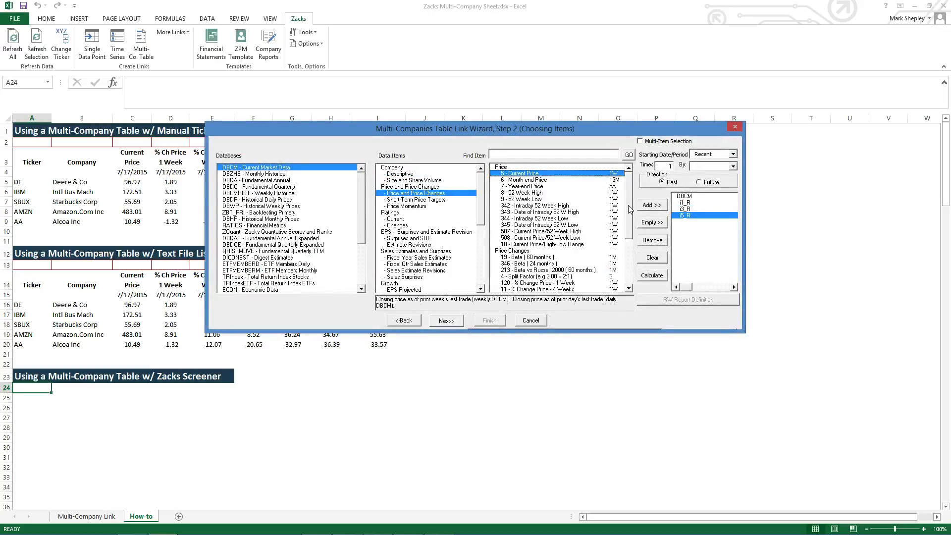
Add the % Change Price items for 1, 4, 12, 24 and 52 weeks and YTD to the A24 table
drag(630, 209, 633, 240)
double_click(550, 238)
double_click(548, 245)
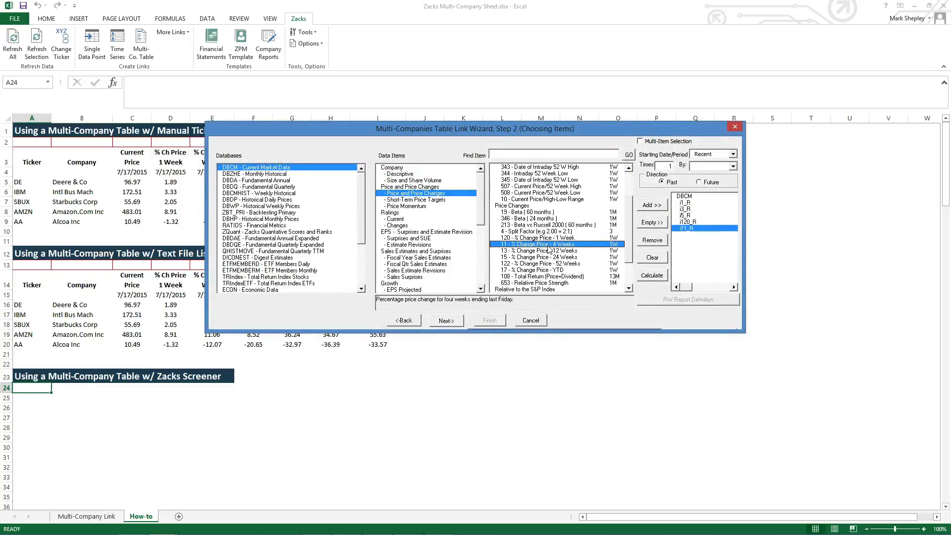
double_click(549, 251)
double_click(550, 258)
double_click(550, 264)
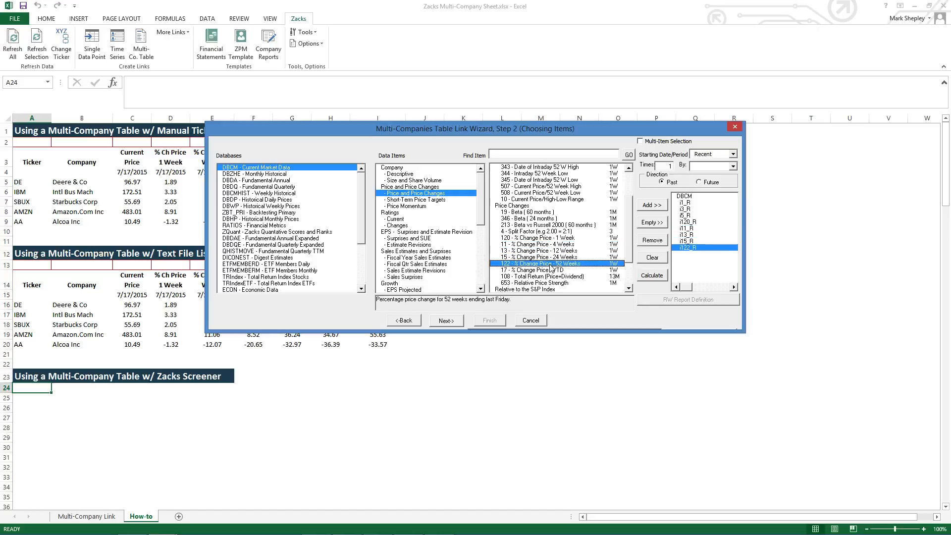
double_click(550, 271)
Choose Criteria (Screen Definition) as the company source for the A24 table and continue to the screen settings
click(446, 325)
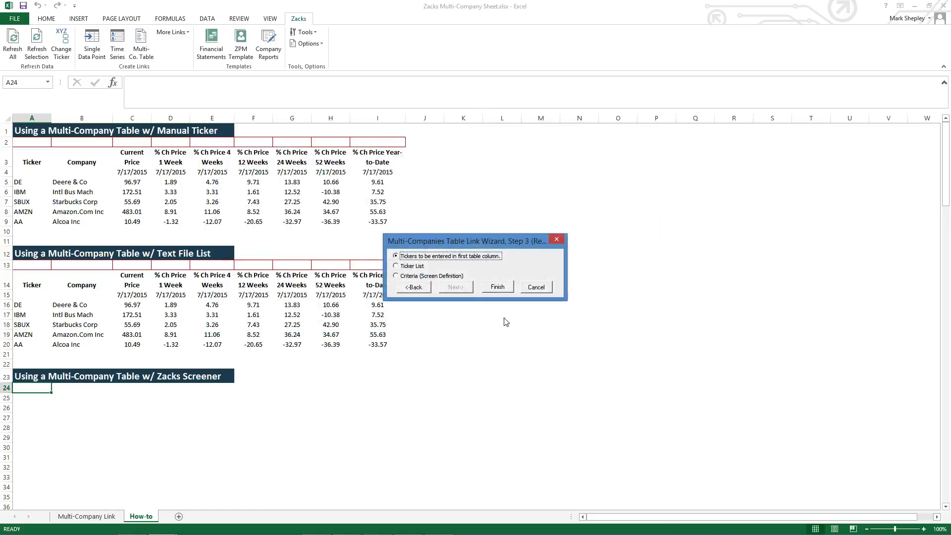
click(407, 276)
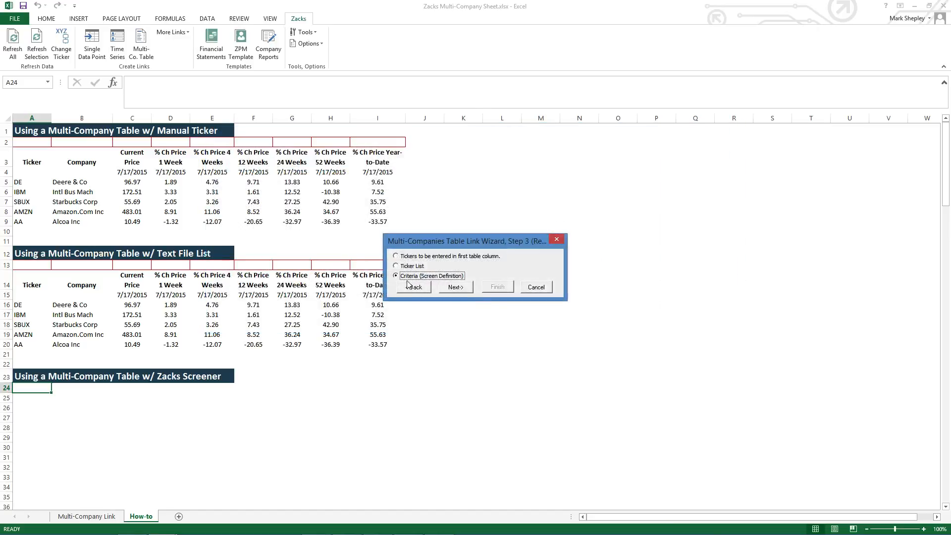
click(454, 288)
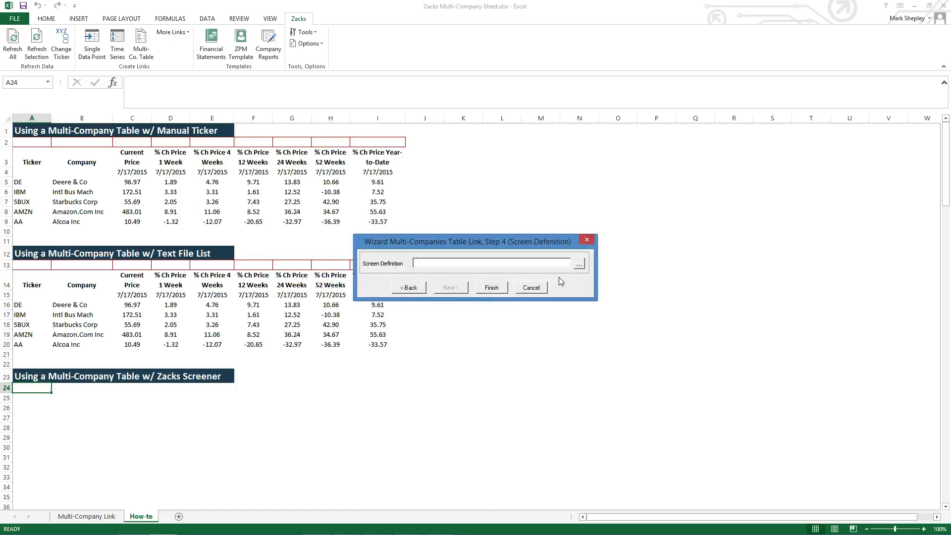
Load the screen definition multi-company link sp100.und for the A24 table, finish the link and update the Zacks data
click(579, 264)
click(187, 71)
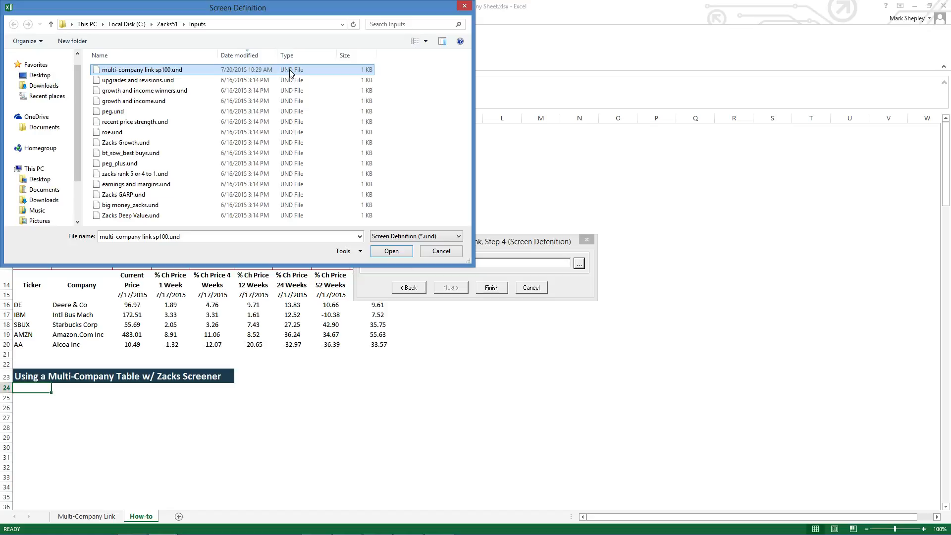
click(383, 252)
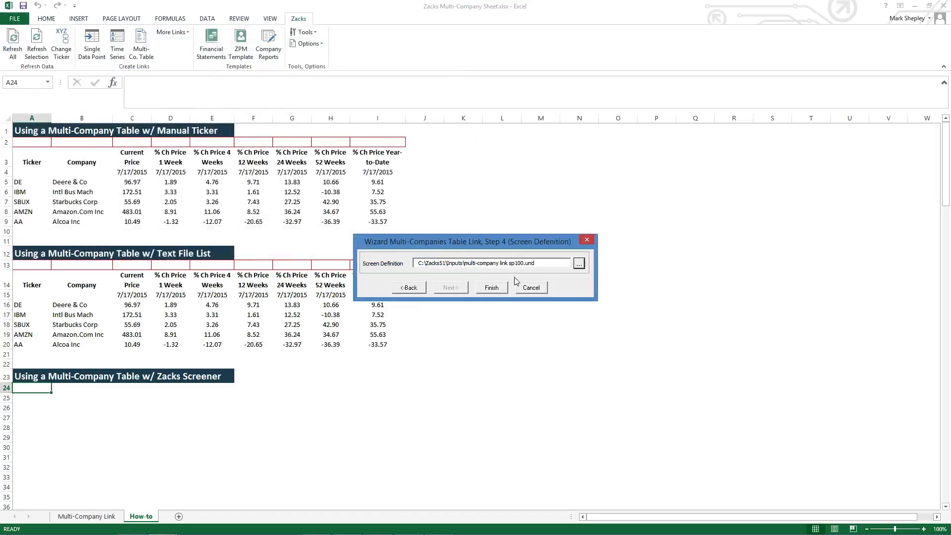
click(491, 287)
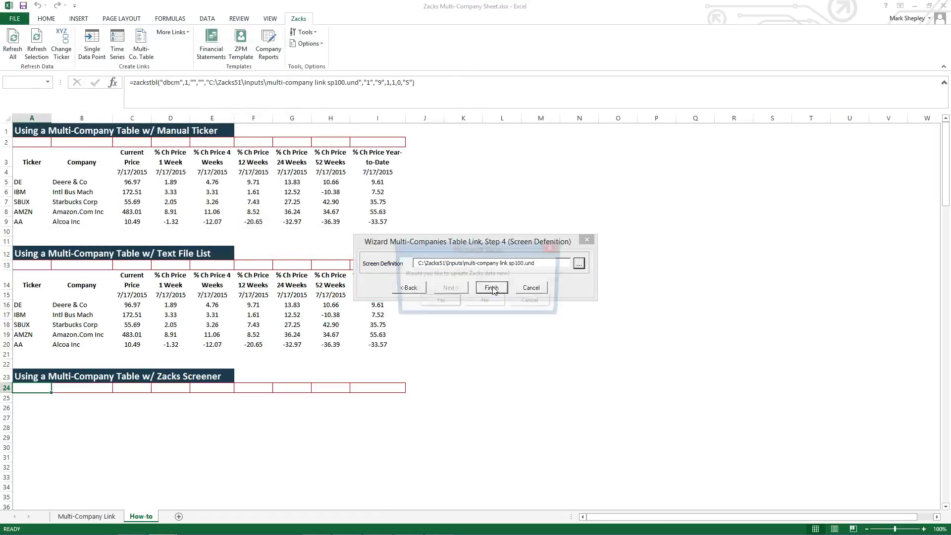
click(435, 303)
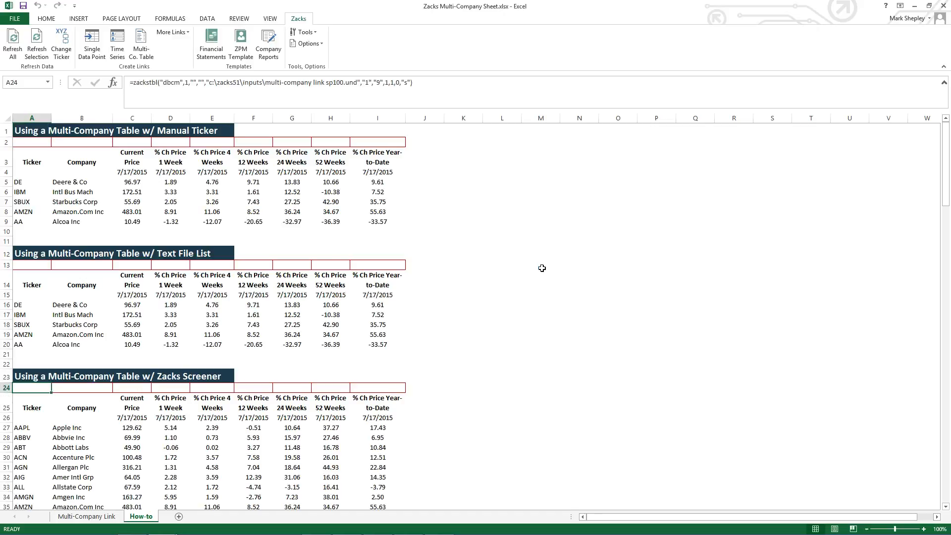
Review the companies in the Zacks Screener table, then return to the Multi-Company Link sheet
scroll(540, 268, down, 12)
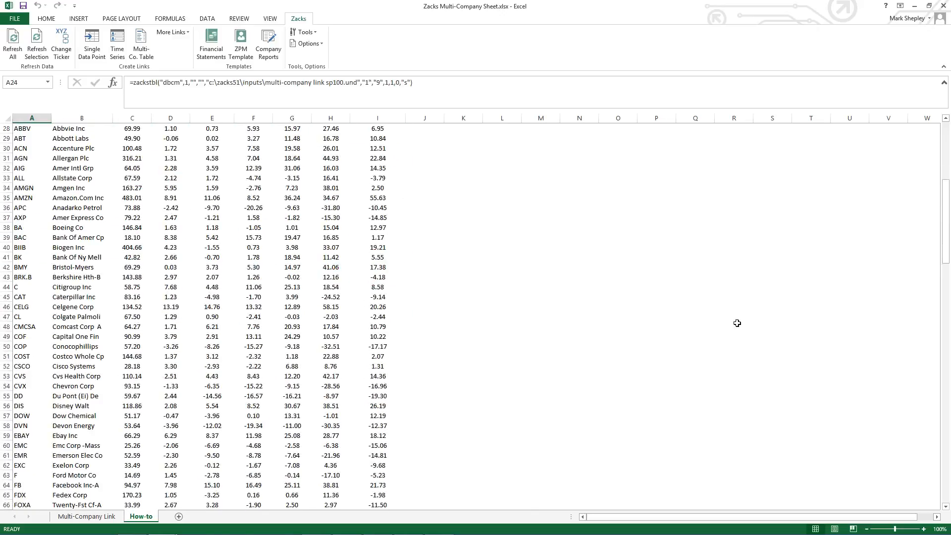
drag(946, 257, 930, 163)
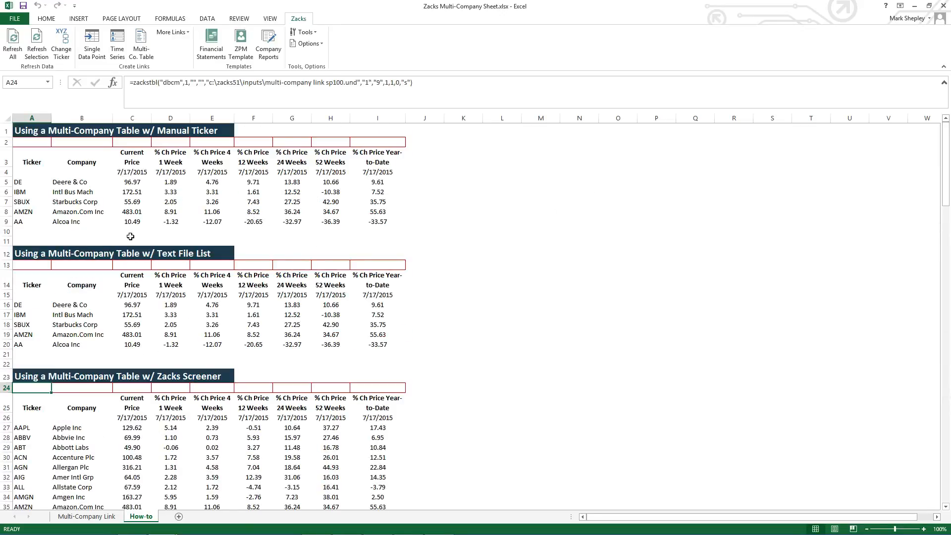
click(86, 517)
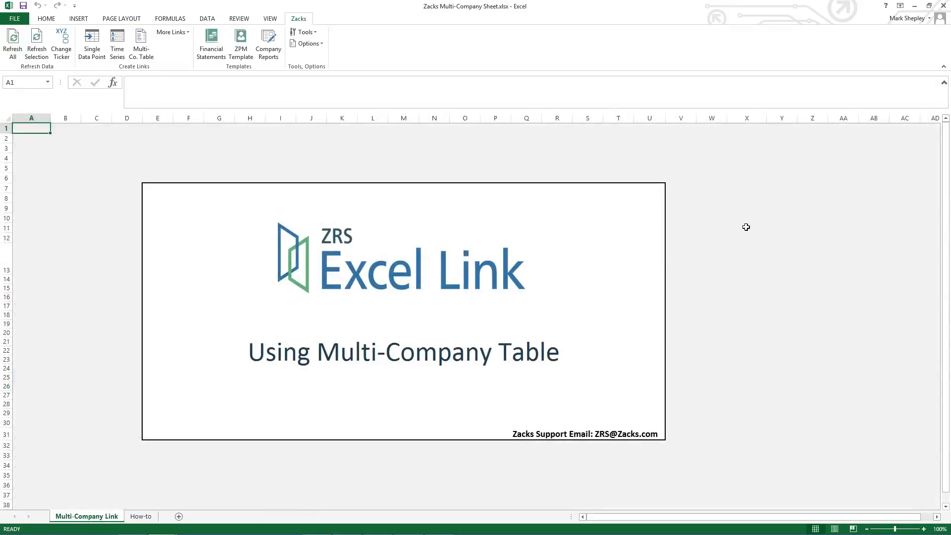